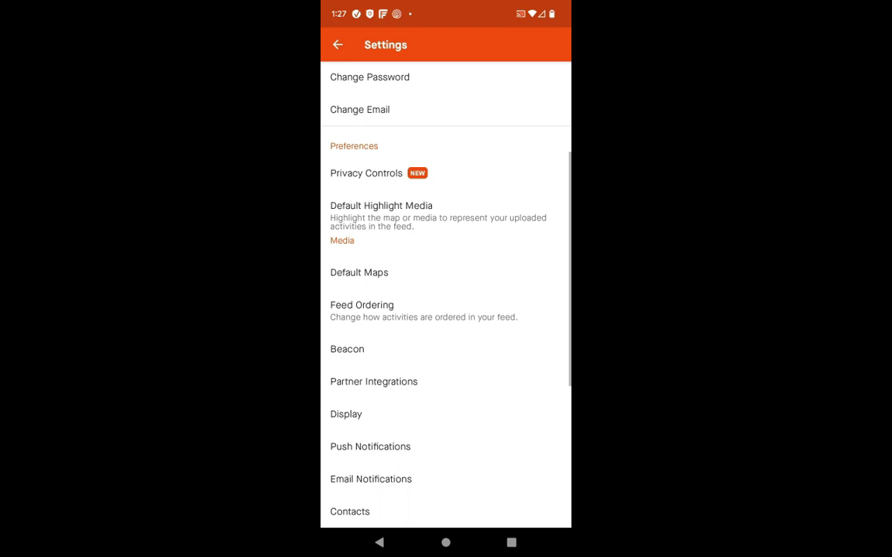
Scroll Settings up to the Account section showing the Monthly subscription.
scroll(446, 294, up, 5)
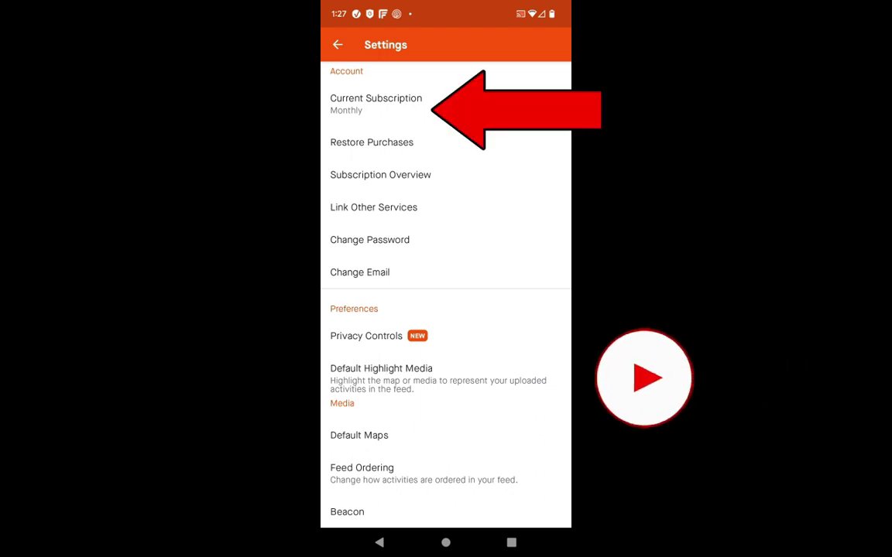
View the Current Subscription details showing $11.99 monthly billing.
click(376, 103)
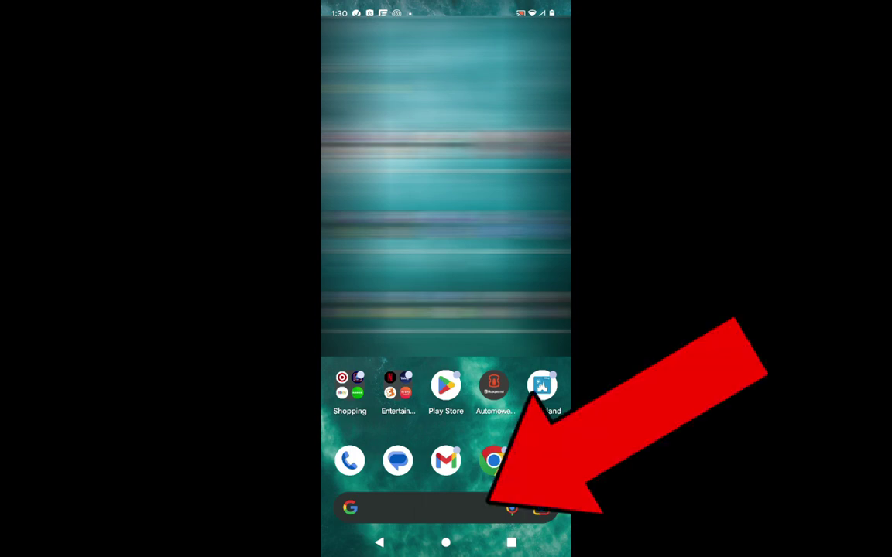
Search the phone for 'play store' and launch the Google Play Store.
click(418, 507)
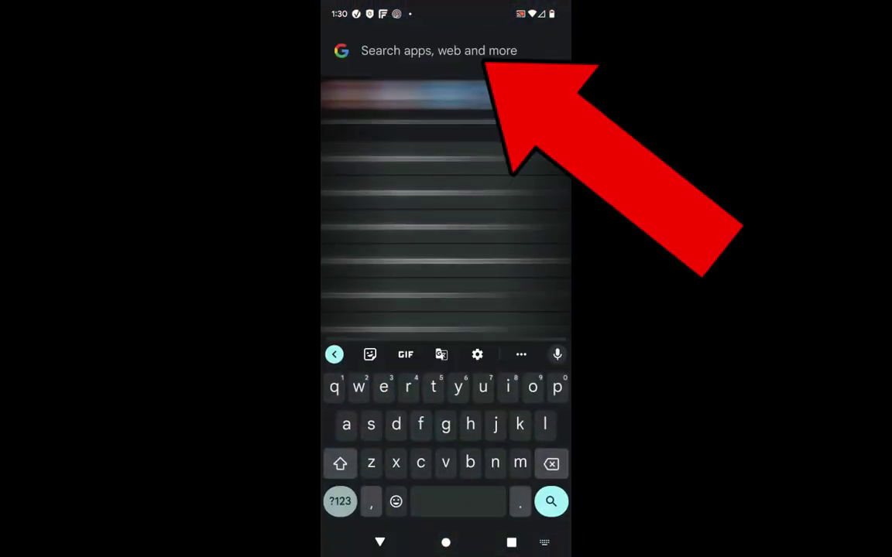
text(play store)
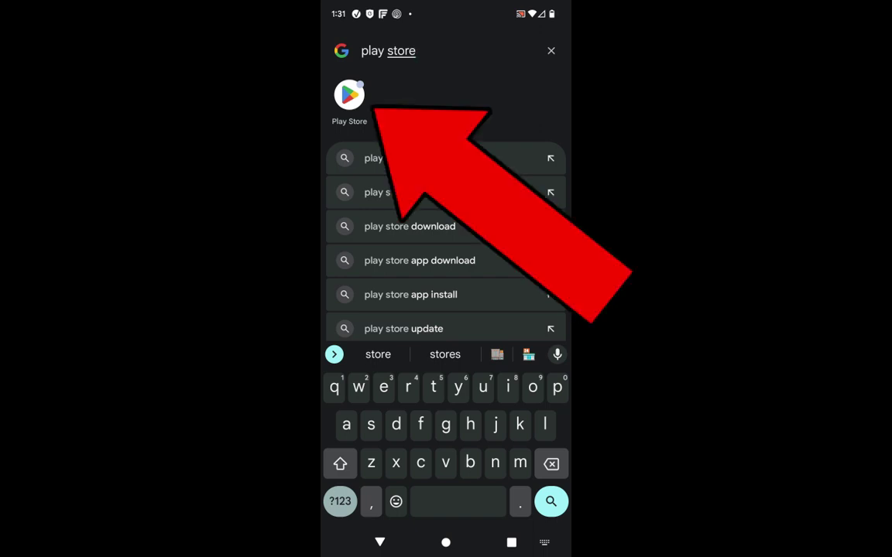
click(349, 94)
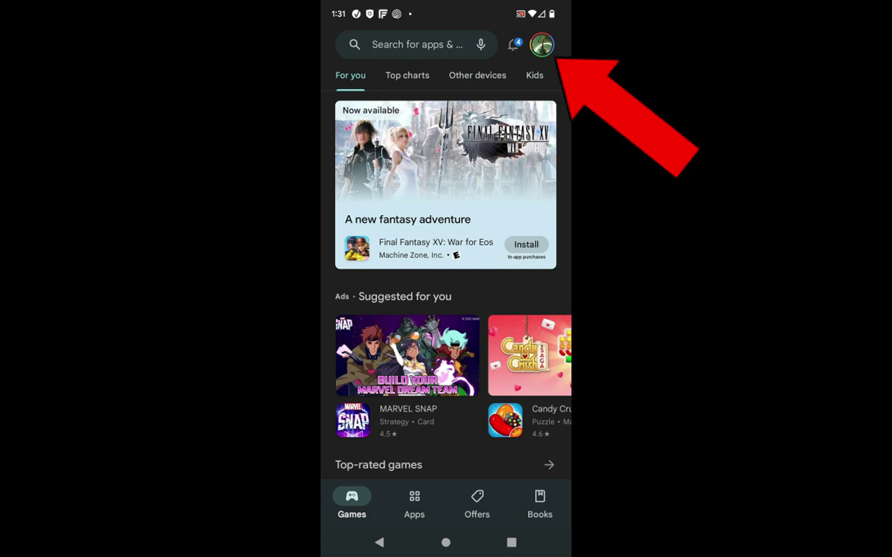
Open the Play Store account menu to reach the Strava subscription cancellation.
click(541, 44)
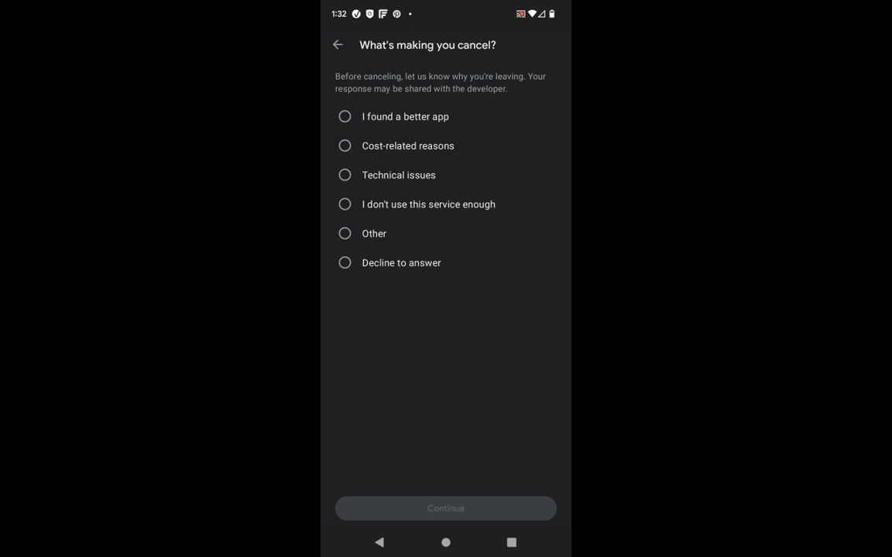
Decline to give a cancellation reason and confirm cancelling the Strava subscription.
click(344, 263)
click(446, 509)
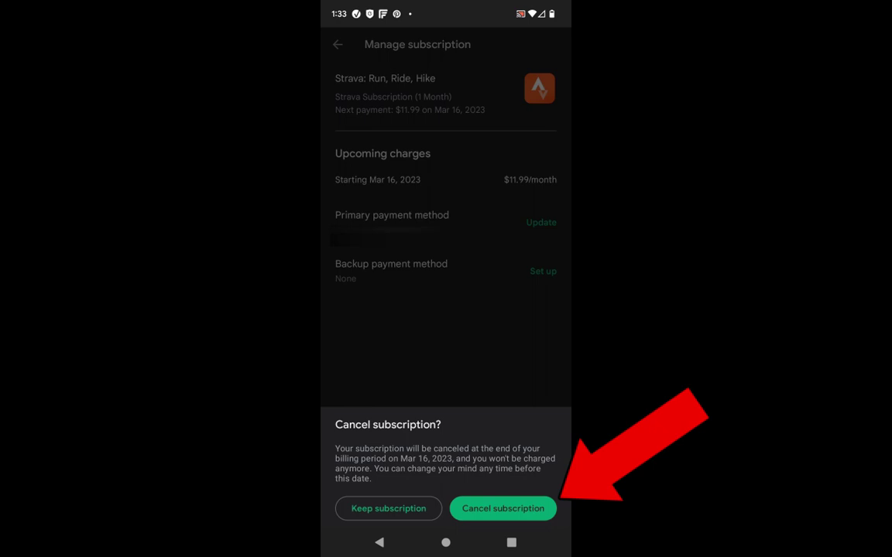
click(502, 508)
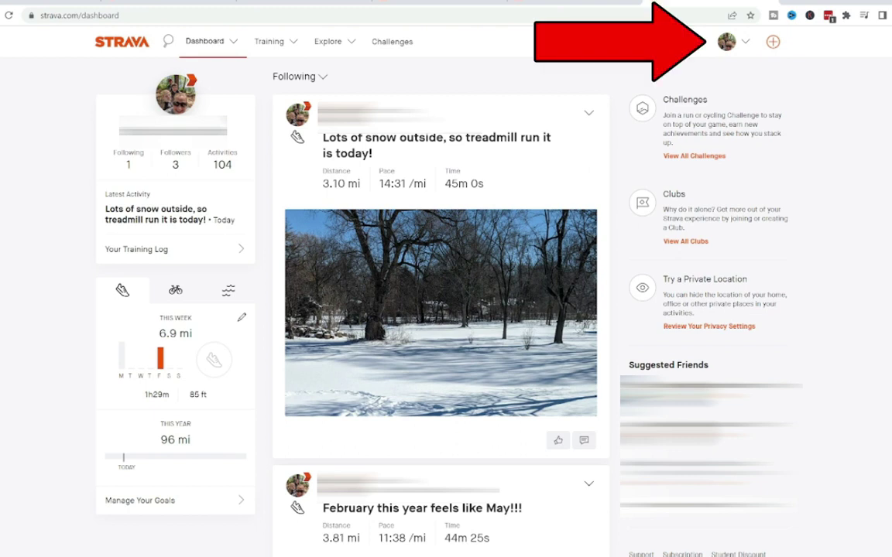
Open the website's settings from the profile menu and switch to My Account.
click(745, 42)
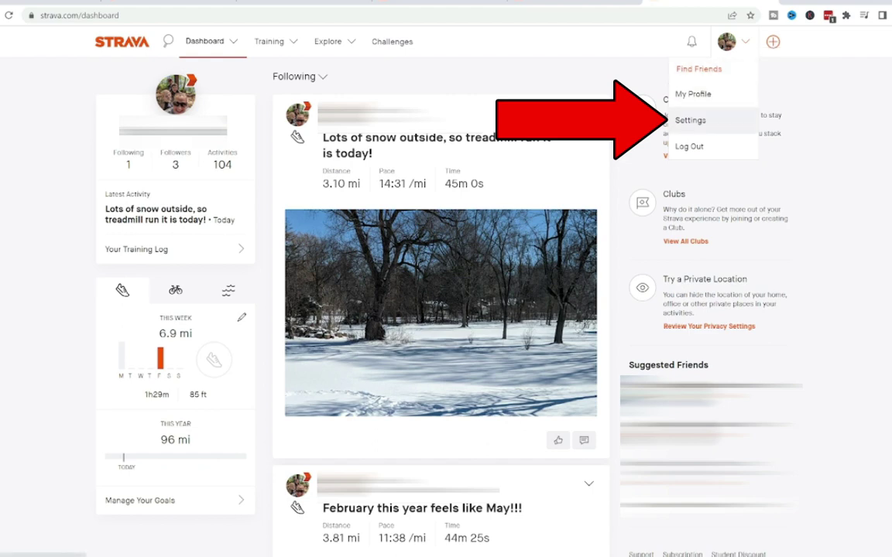
click(690, 120)
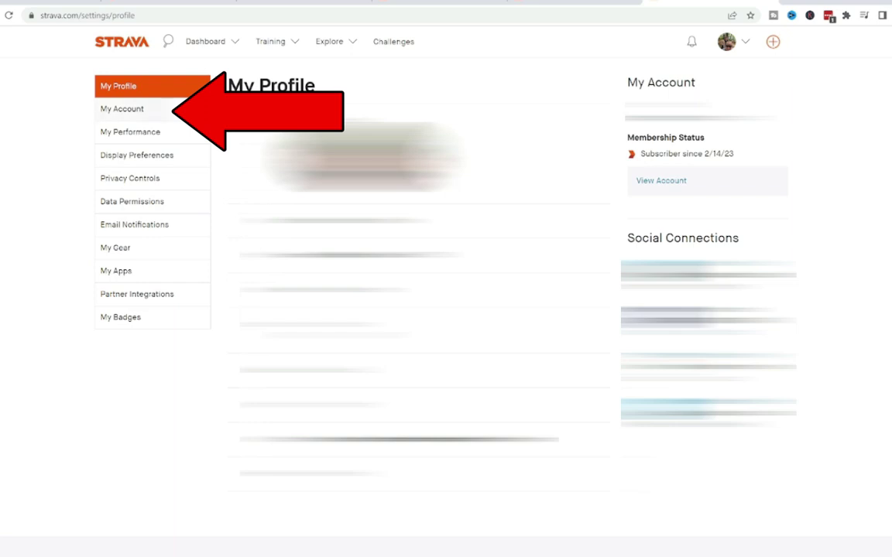
click(122, 109)
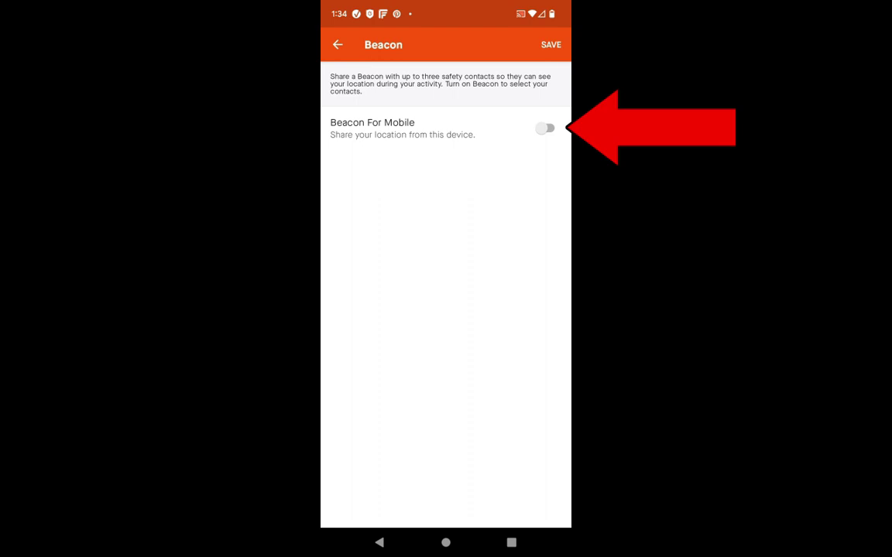
Turn on Beacon For Mobile and dismiss the Garmin device tip.
click(545, 127)
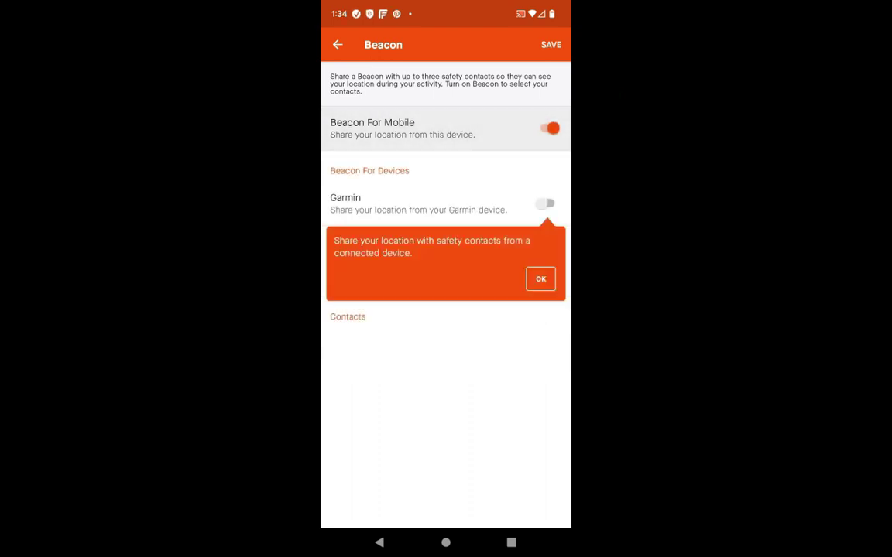
click(540, 279)
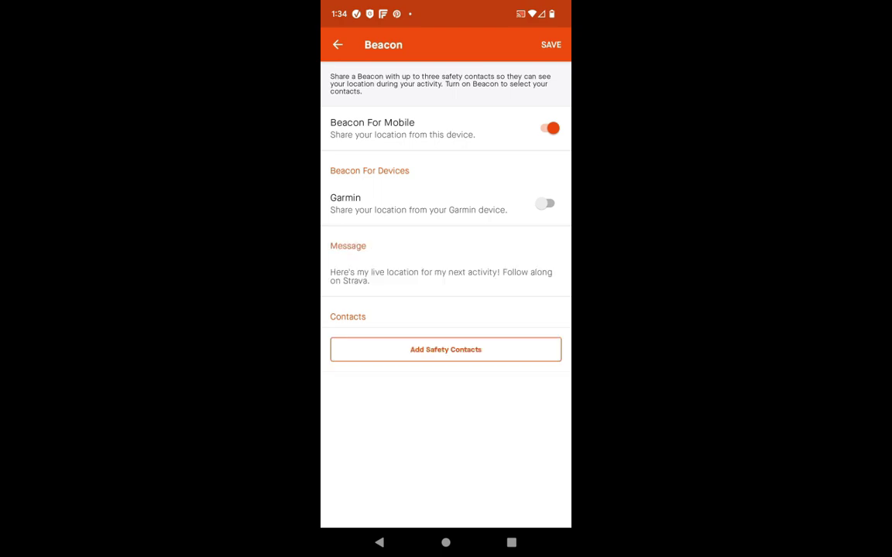